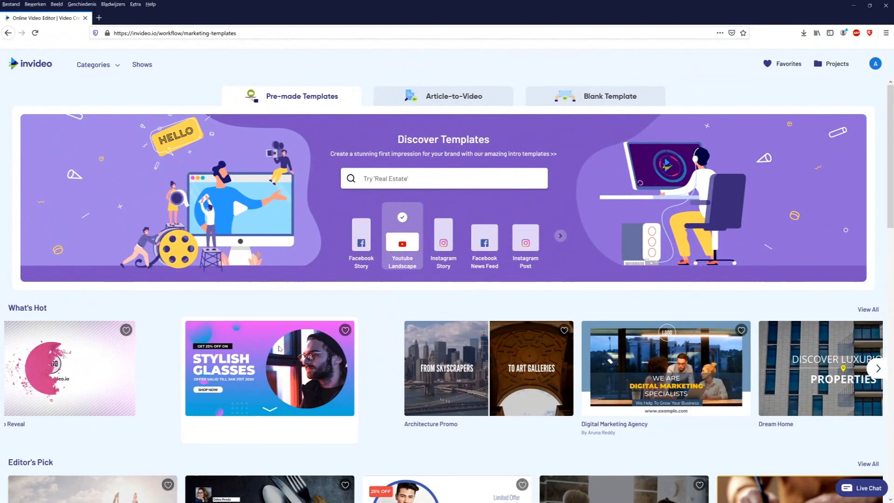
- Open the Stylish Shades Ad thumbnail in What's Hot to view its details
{"action": "left_click", "coordinate": [279, 348]}
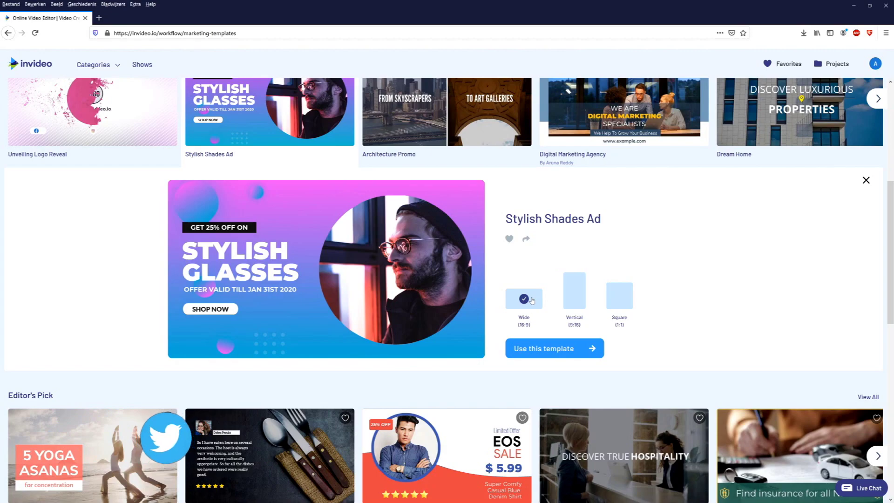
- Pick the Square 1:1 format for Stylish Shades Ad and create a project from it
{"action": "left_click", "coordinate": [620, 303]}
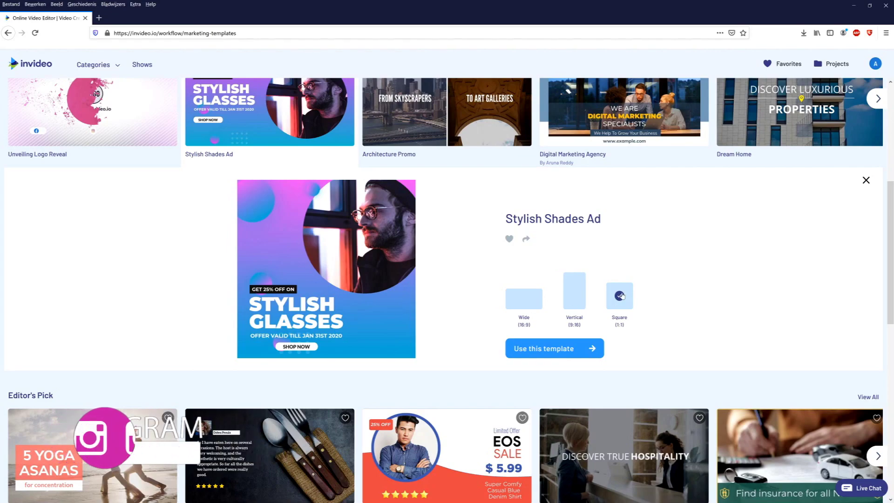
{"action": "left_click", "coordinate": [523, 307]}
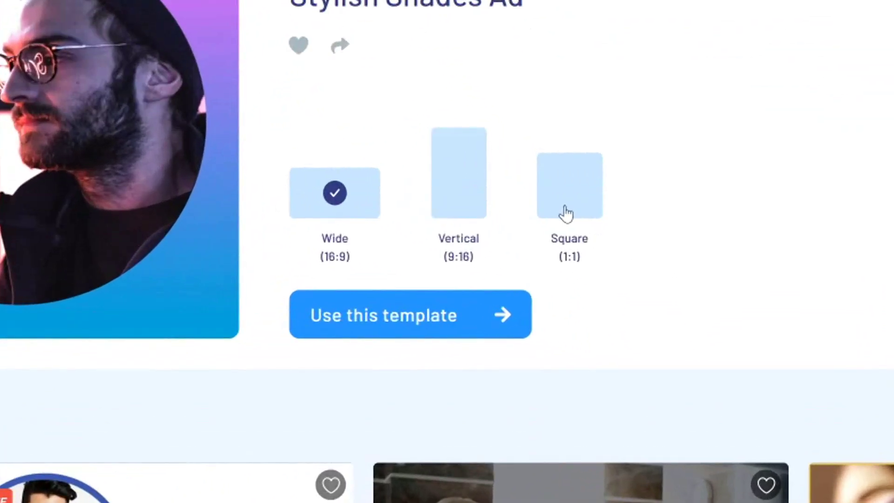
{"action": "left_click", "coordinate": [619, 300]}
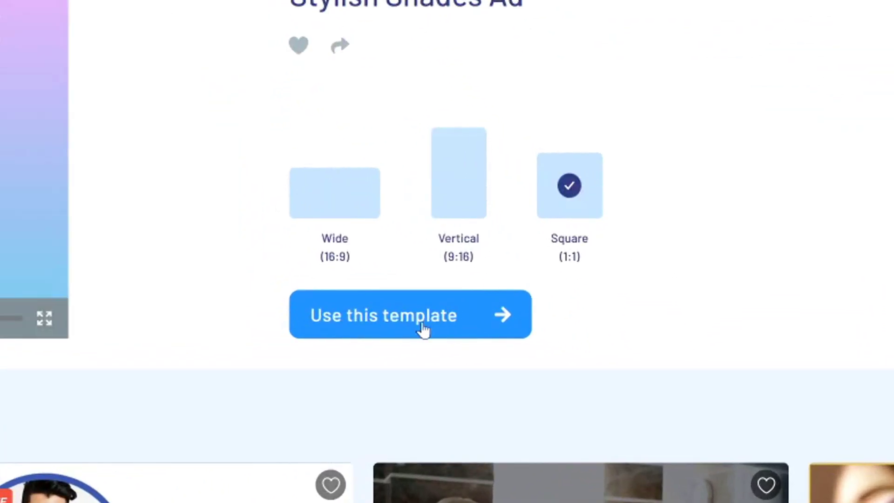
{"action": "left_click", "coordinate": [361, 333]}
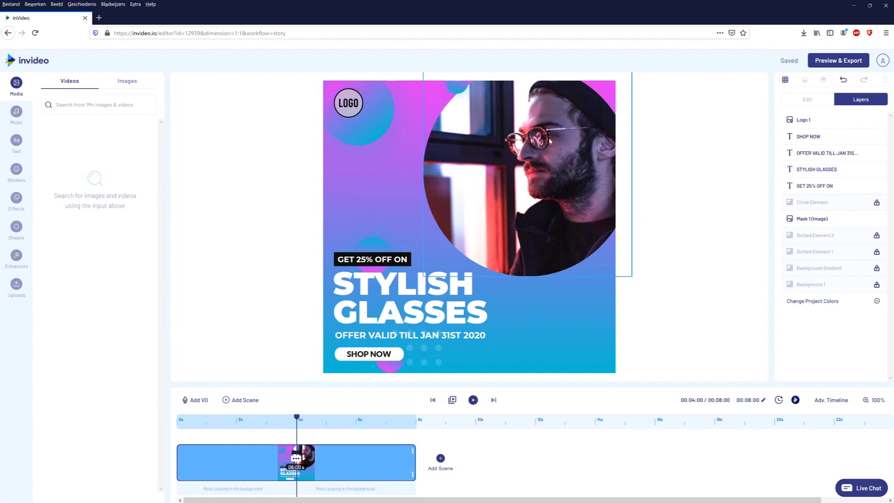
- Swap the Mask 1 circle image for the uploaded man-in-sunglasses photo
{"action": "left_click", "coordinate": [532, 156]}
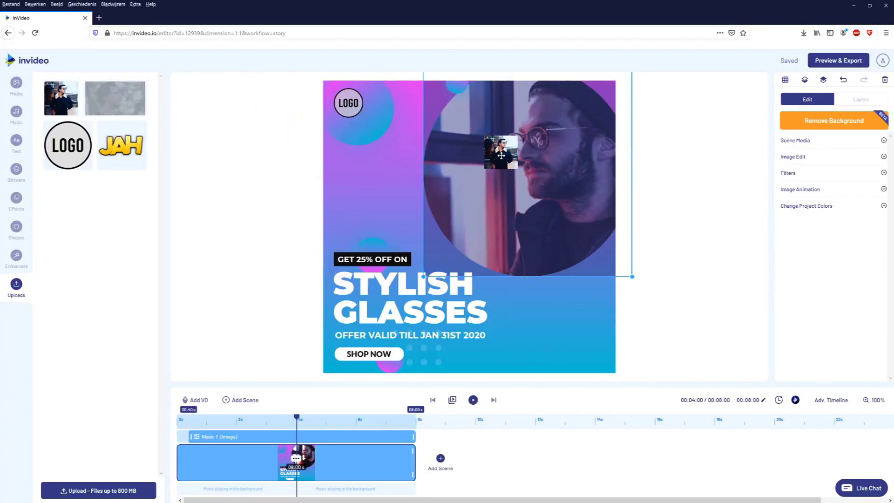
{"action": "left_click_drag", "start_coordinate": [205, 321], "coordinate": [502, 158]}
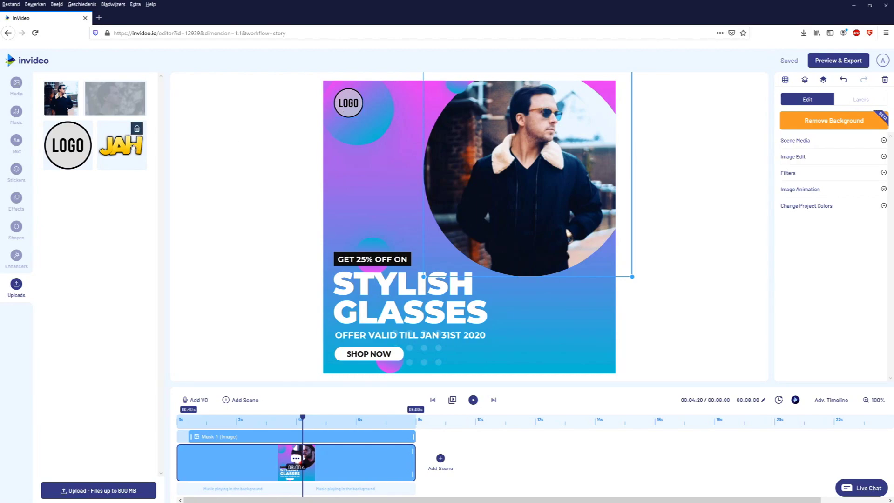
- Place the JAH logo over the LOGO circle placeholder and enlarge it
{"action": "left_click_drag", "start_coordinate": [125, 156], "coordinate": [349, 114]}
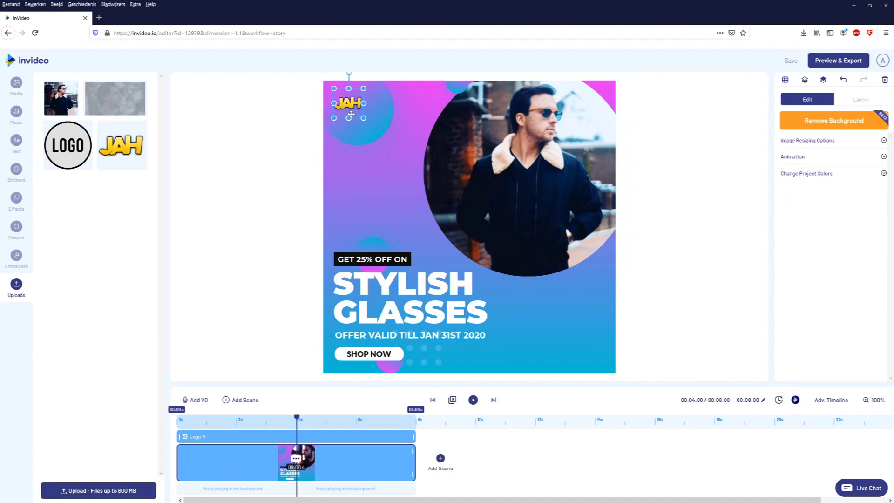
{"action": "left_click_drag", "start_coordinate": [364, 119], "coordinate": [371, 120]}
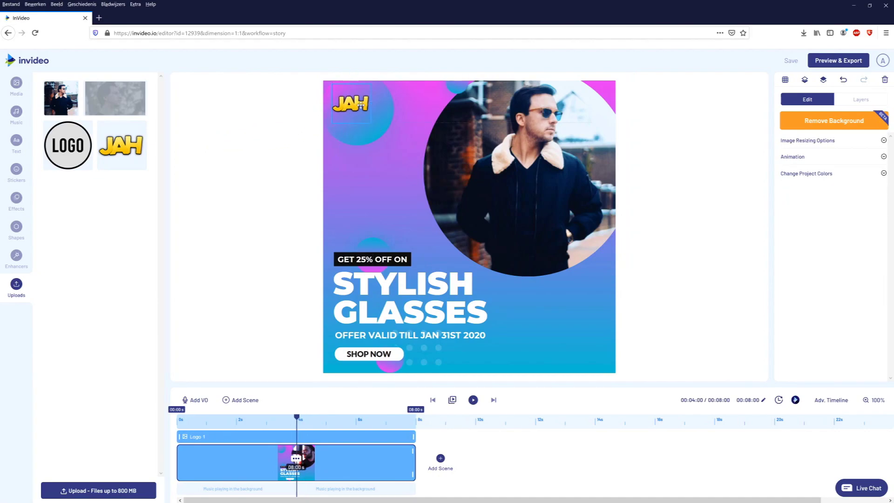
{"action": "left_click", "coordinate": [272, 183]}
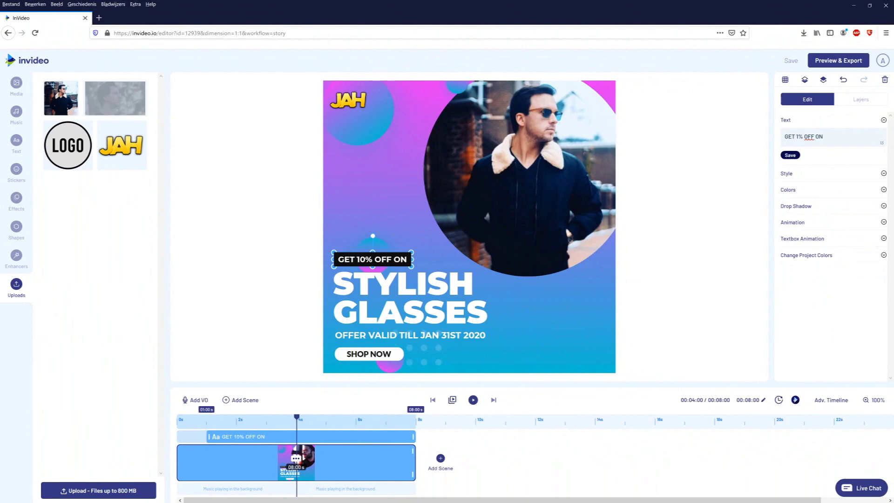
- Confirm the 10% discount line and change the headline to STYLISH SUNGLASSES
{"action": "left_click", "coordinate": [509, 322]}
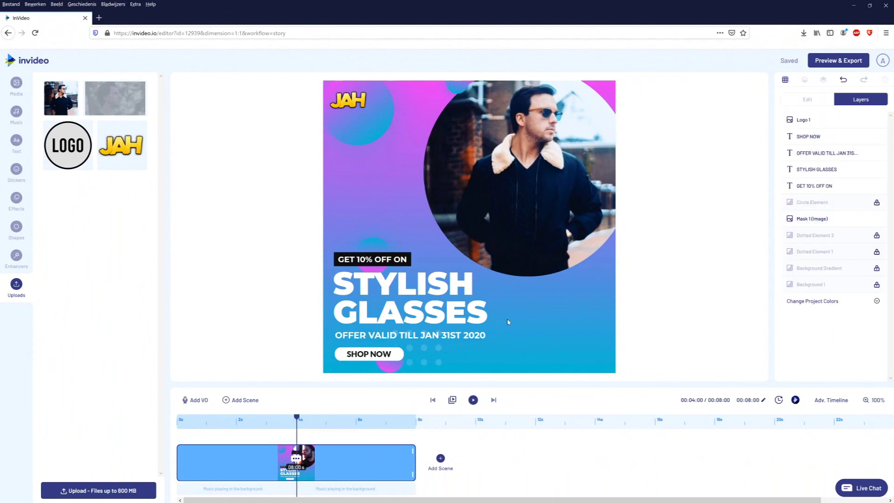
{"action": "left_click", "coordinate": [430, 289]}
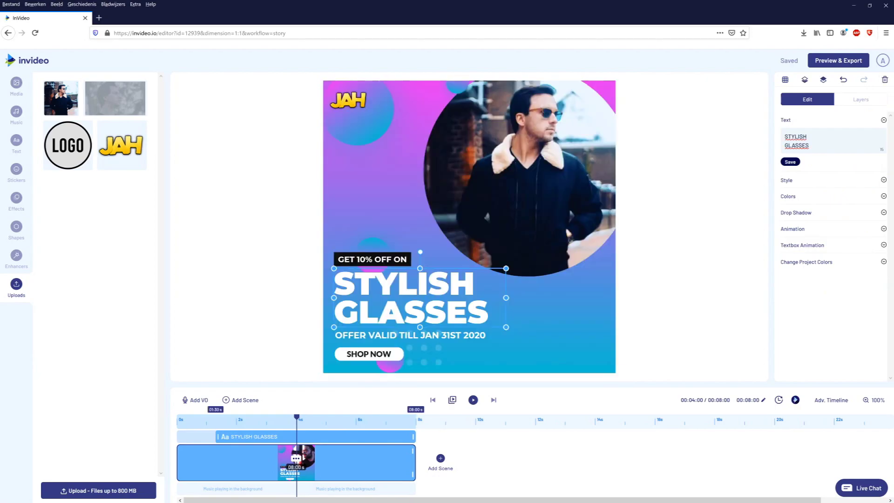
{"action": "type", "text": "S"}
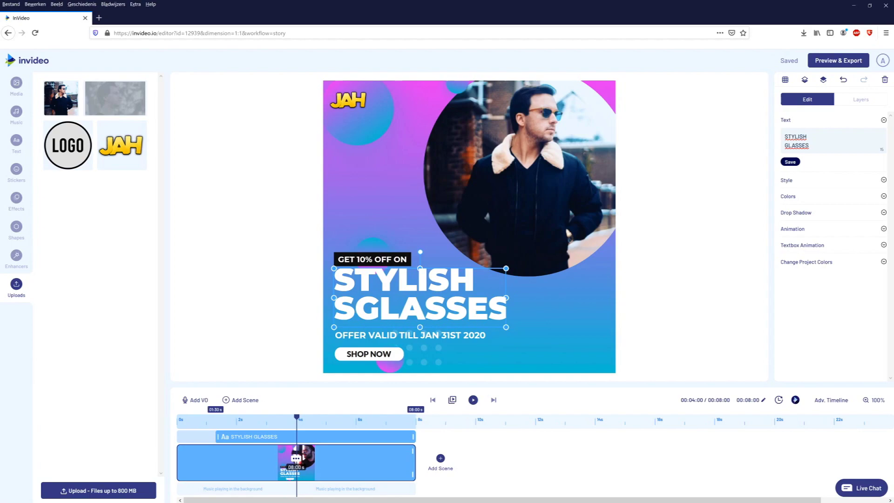
{"action": "type", "text": "UN"}
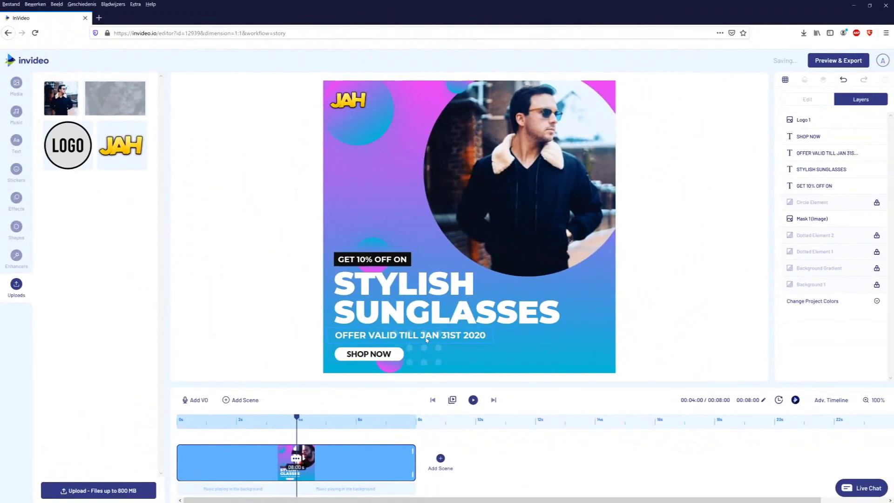
- Change the offer date from JAN 31ST to JUNE 20th
{"action": "left_click", "coordinate": [427, 339]}
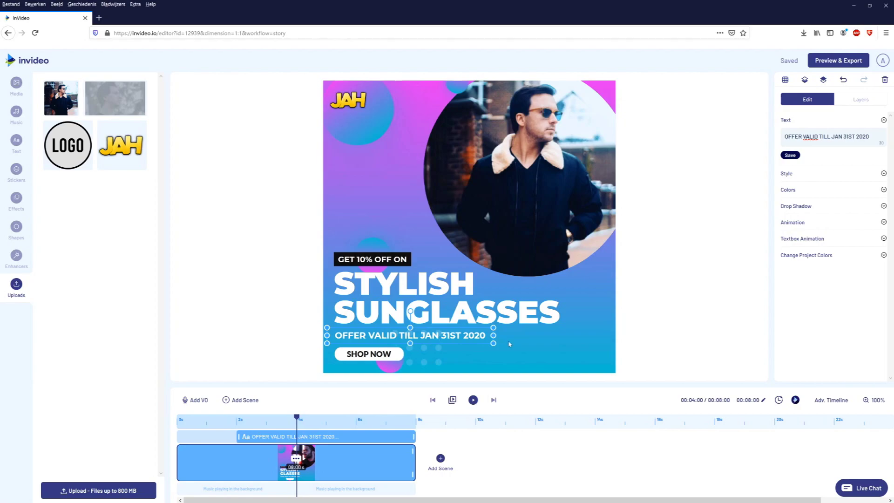
{"action": "key", "text": "BackSpace"}
{"action": "key", "text": "BackSpace"}
{"action": "key", "text": "BackSpace"}
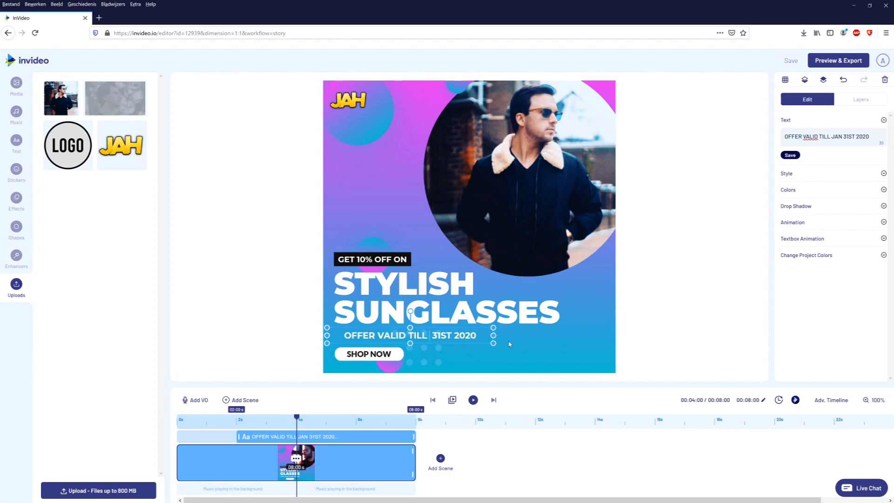
{"action": "type", "text": "JUNE"}
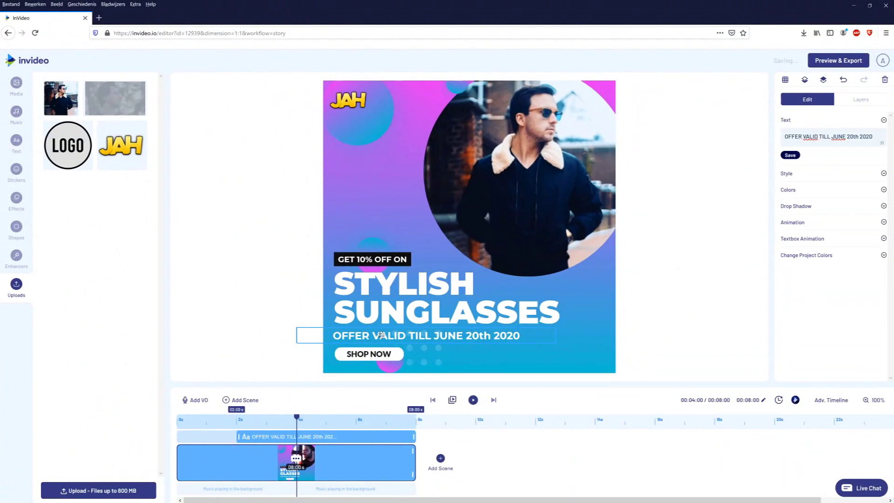
- Select the Background 1 layer and upload Darker.jpg from the computer
{"action": "left_click", "coordinate": [624, 285]}
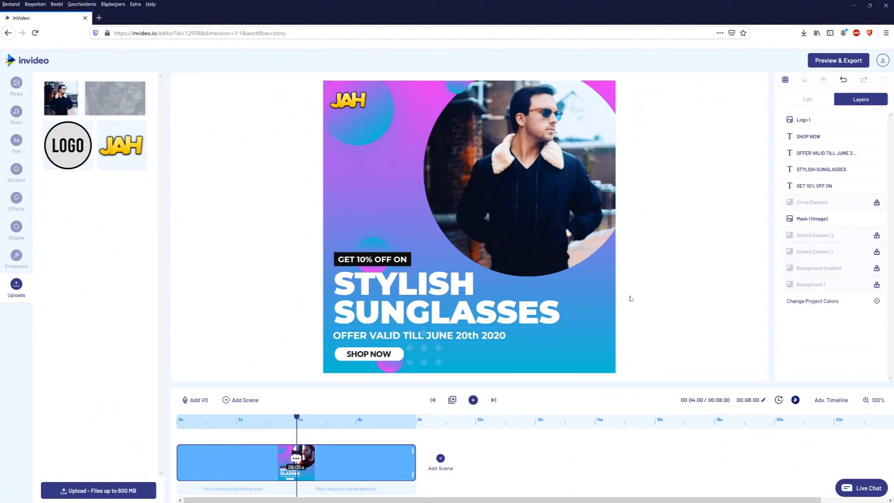
{"action": "left_click", "coordinate": [396, 221]}
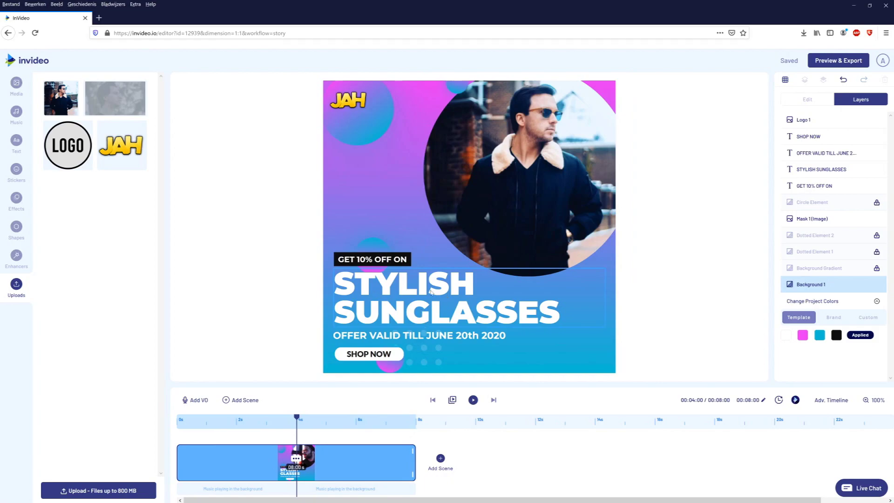
{"action": "left_click", "coordinate": [370, 196]}
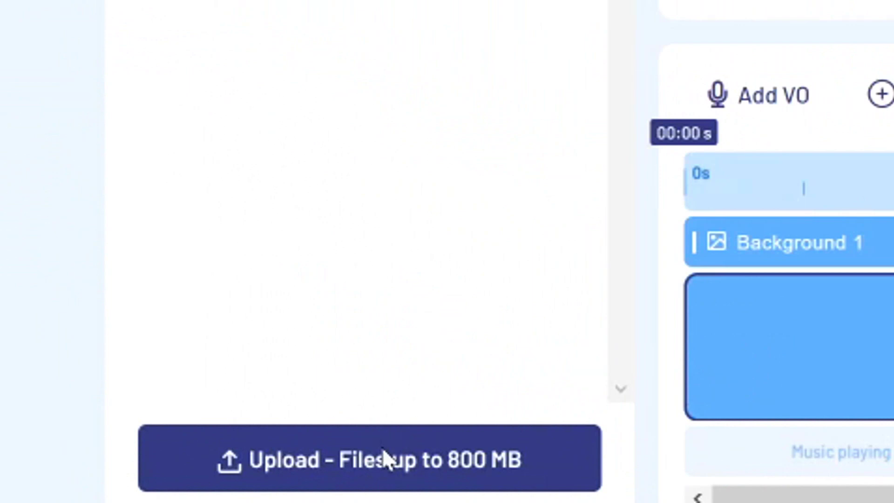
{"action": "left_click", "coordinate": [382, 448]}
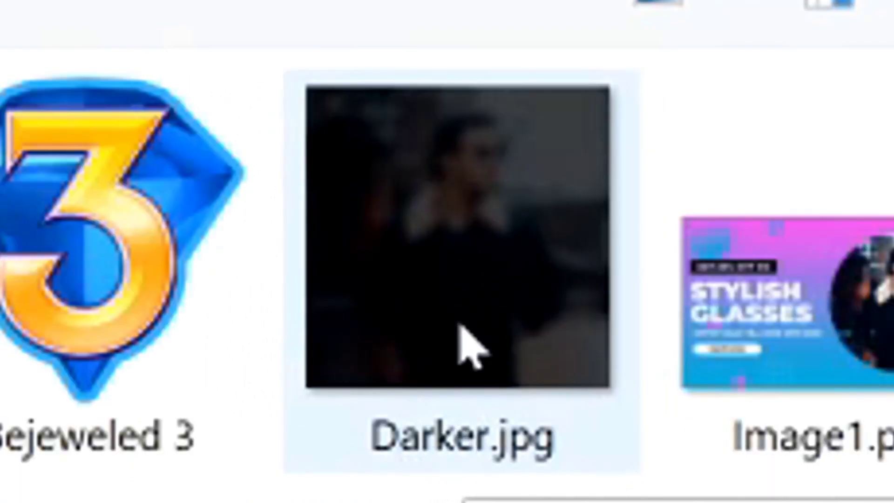
{"action": "double_click", "coordinate": [459, 344]}
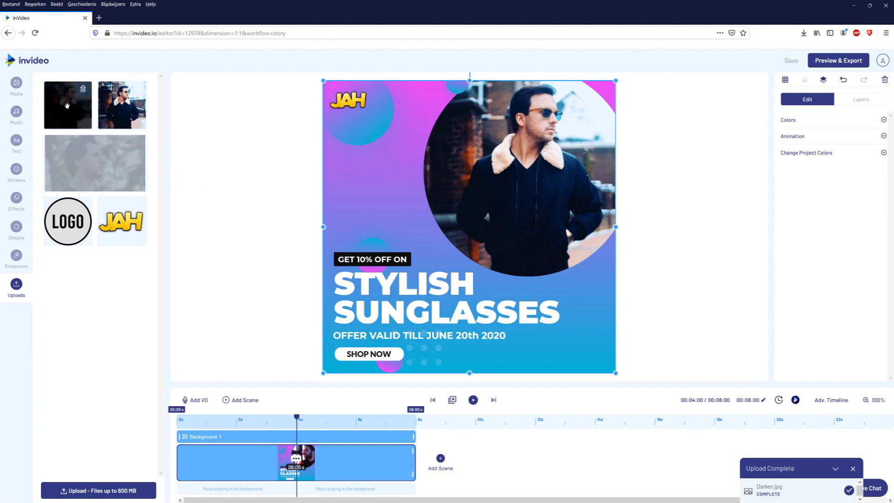
- Set Darker.jpg as the ad background and select the decorative circle element
{"action": "left_click_drag", "start_coordinate": [67, 107], "coordinate": [387, 169]}
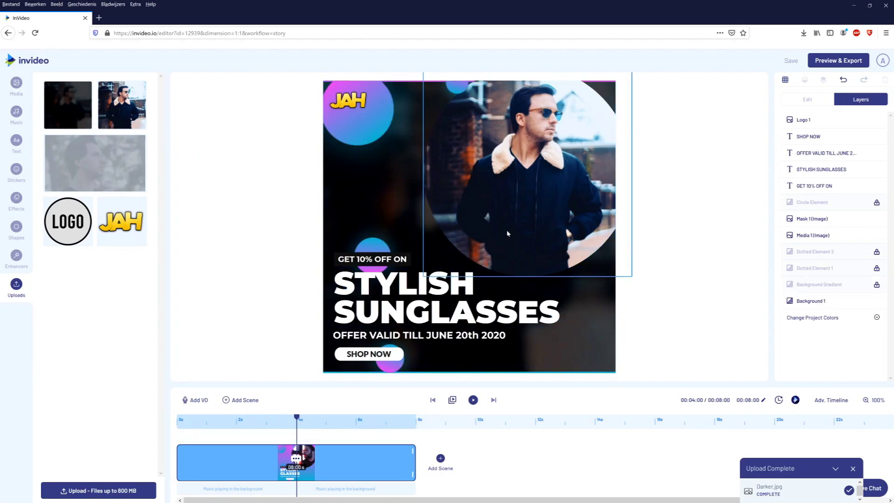
{"action": "left_click", "coordinate": [390, 141]}
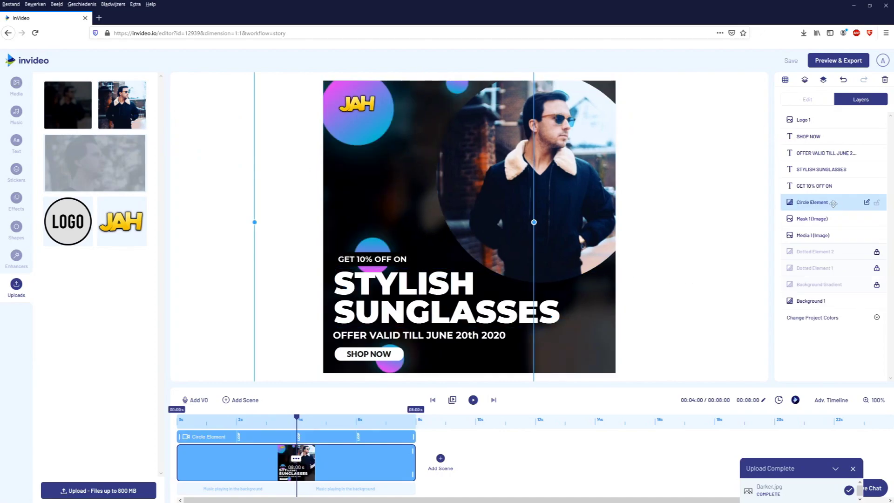
{"action": "mouse_move", "coordinate": [376, 127]}
{"action": "left_mouse_down"}
{"action": "mouse_move", "coordinate": [413, 155]}
{"action": "mouse_move", "coordinate": [372, 133]}
{"action": "left_mouse_up"}
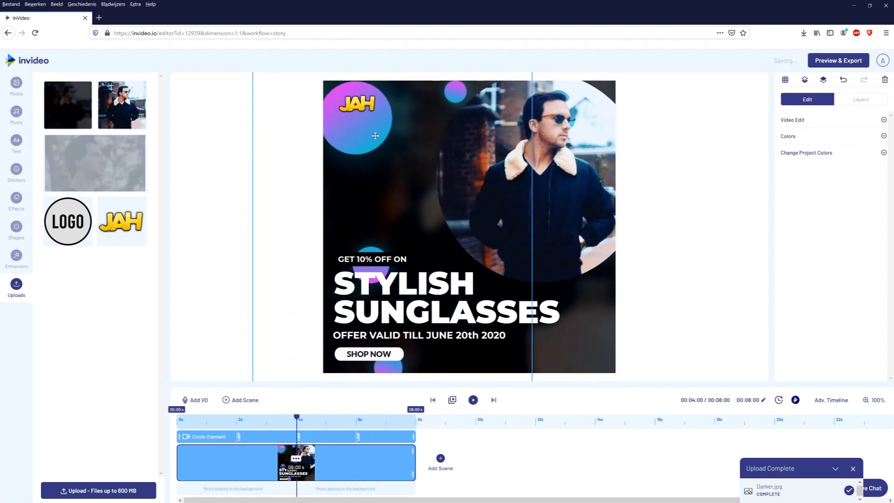
- Recolour the decorative circles with a blue and a grey shade
{"action": "left_click", "coordinate": [829, 154]}
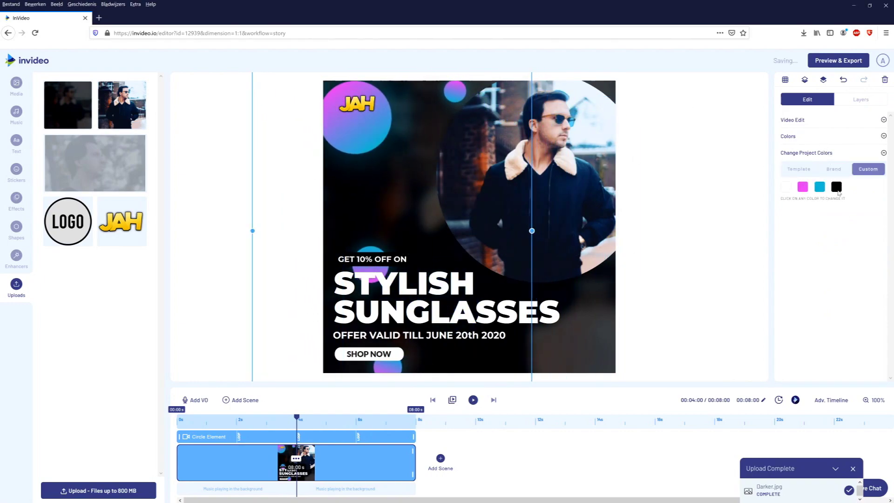
{"action": "left_click", "coordinate": [837, 188]}
{"action": "left_click", "coordinate": [835, 260]}
{"action": "left_click", "coordinate": [868, 199]}
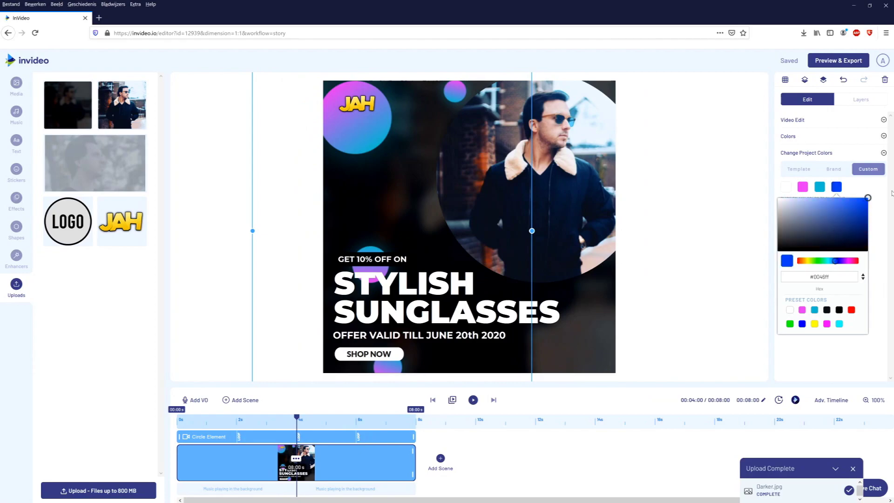
{"action": "left_click", "coordinate": [804, 150]}
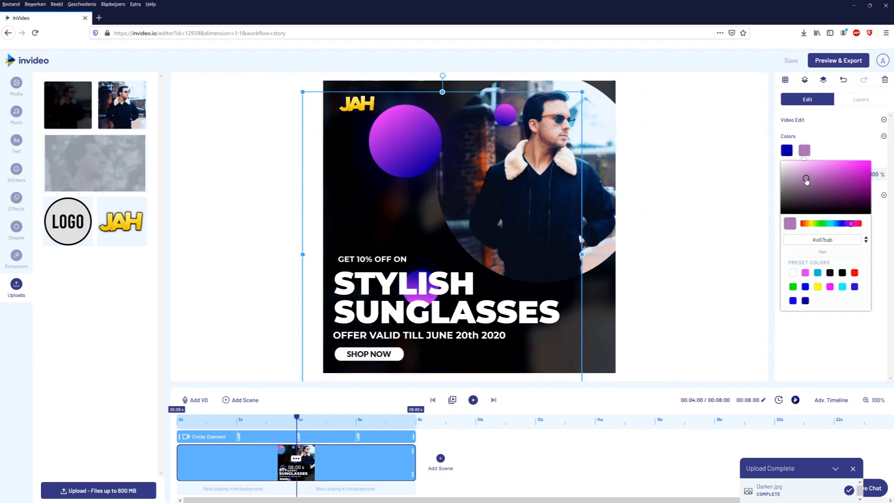
{"action": "left_click", "coordinate": [781, 177]}
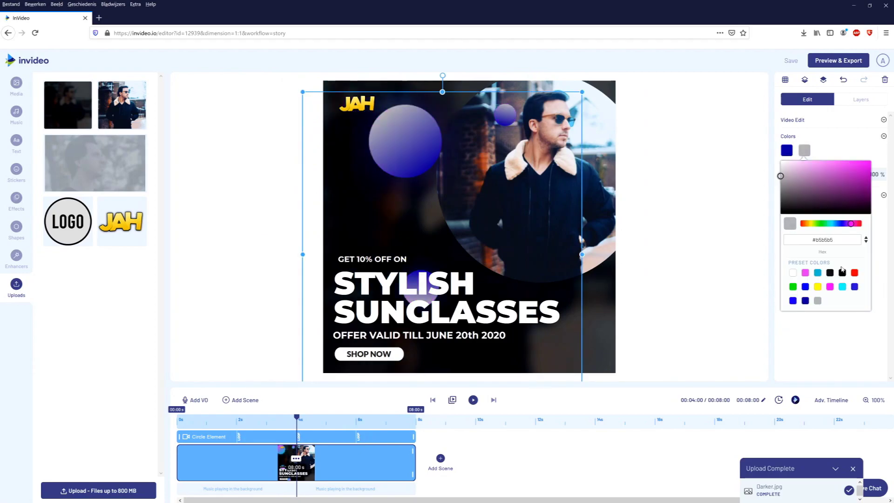
- Try moving the circle and JAH logo, then undo the moves
{"action": "mouse_move", "coordinate": [426, 149]}
{"action": "left_mouse_down"}
{"action": "mouse_move", "coordinate": [322, 95]}
{"action": "mouse_move", "coordinate": [341, 99]}
{"action": "left_mouse_up"}
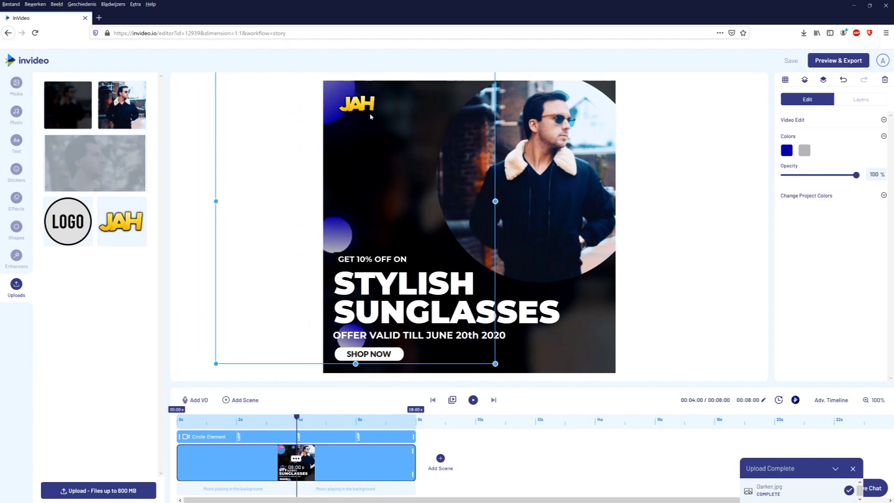
{"action": "left_click", "coordinate": [341, 100]}
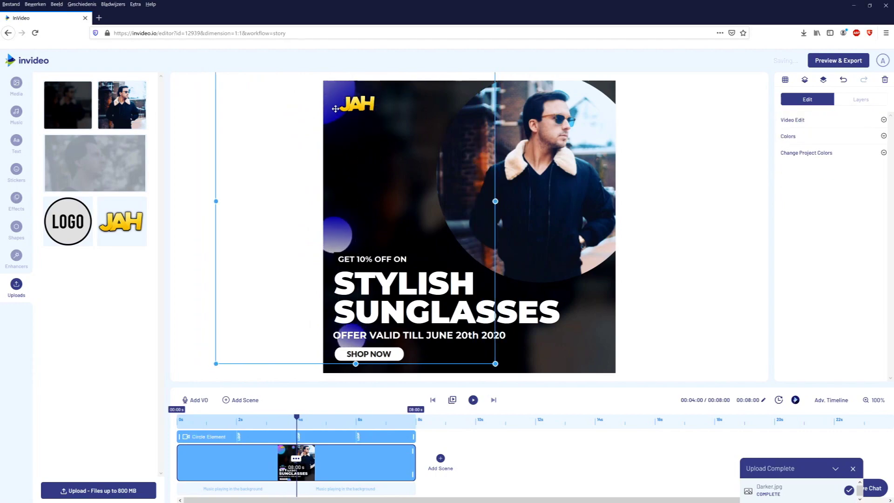
{"action": "left_click_drag", "start_coordinate": [338, 92], "coordinate": [397, 115]}
{"action": "key", "text": "ctrl+z"}
{"action": "key", "text": "ctrl+z"}
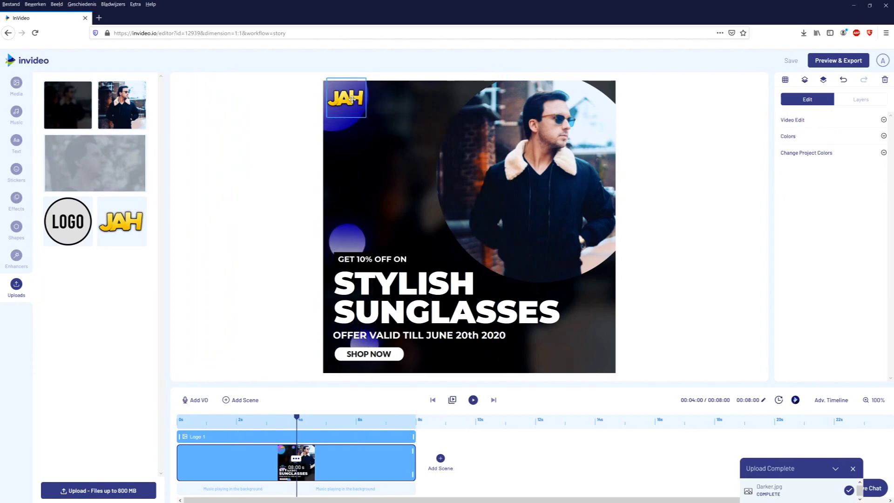
{"action": "left_click", "coordinate": [713, 227]}
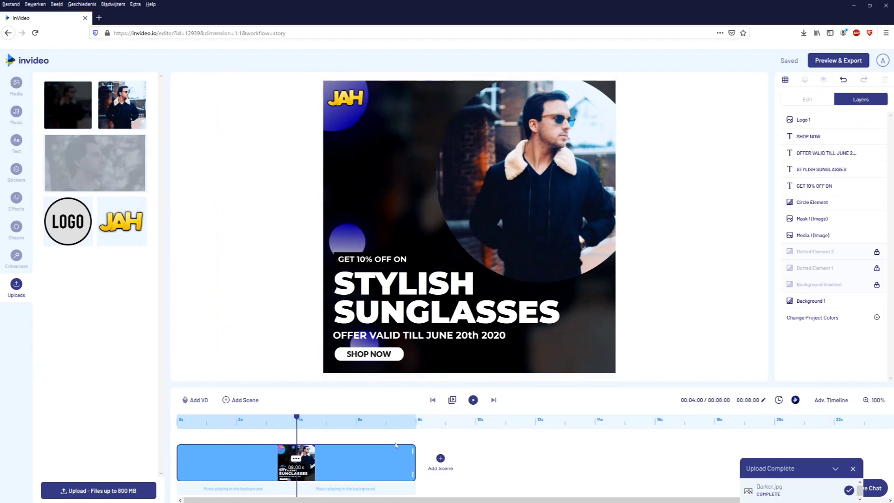
- Rewind the playhead to 0s and play the ad in Preview & Export
{"action": "left_click", "coordinate": [289, 417]}
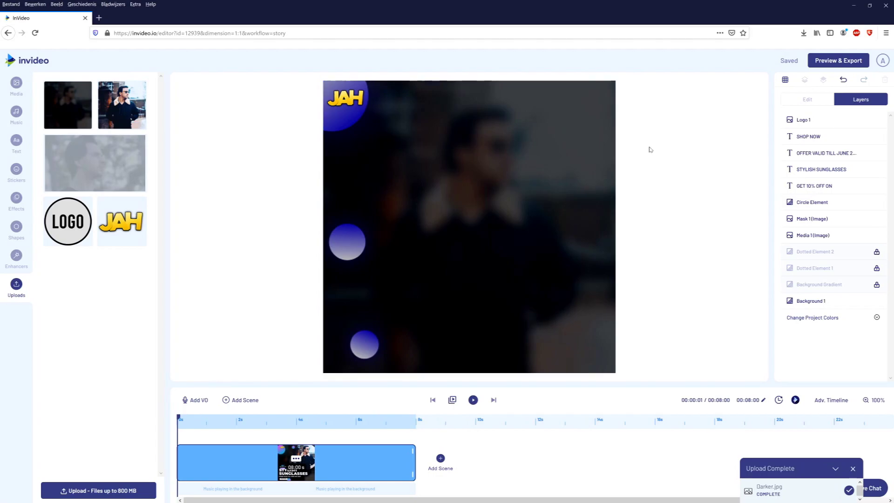
{"action": "left_click", "coordinate": [831, 66]}
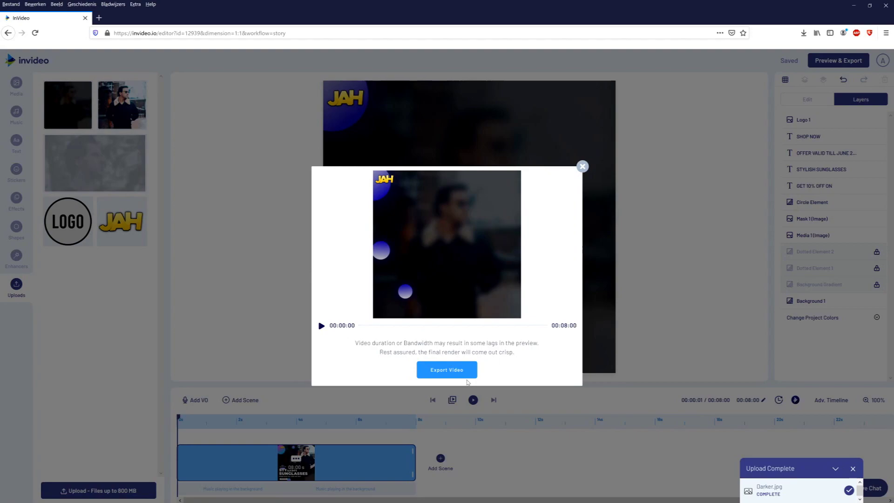
- Render the ad via Export Video until it shows completed as a 7-second video
{"action": "left_click", "coordinate": [452, 374]}
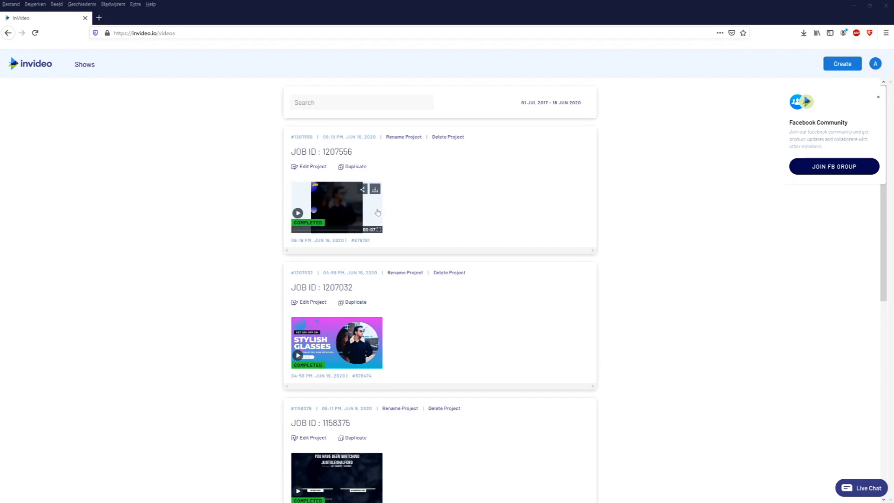
- Download the completed video, saving the 642 KB MP4 rather than opening it
{"action": "left_click", "coordinate": [375, 191]}
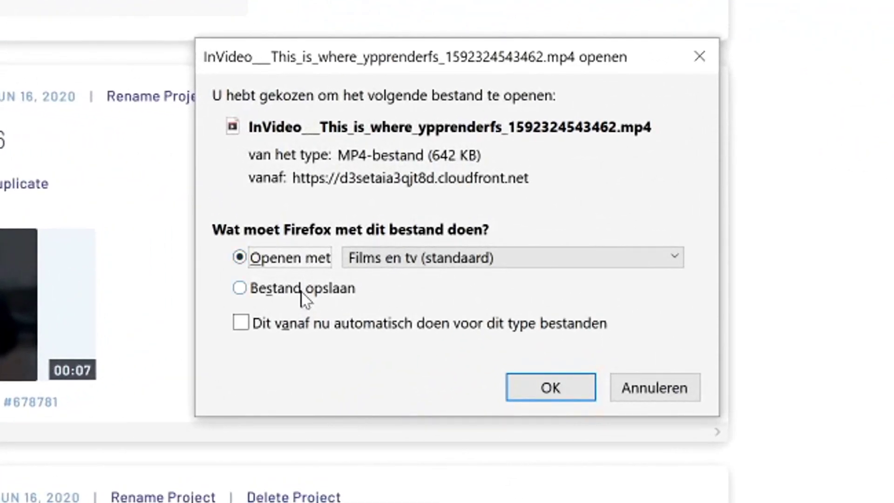
{"action": "left_click", "coordinate": [301, 291]}
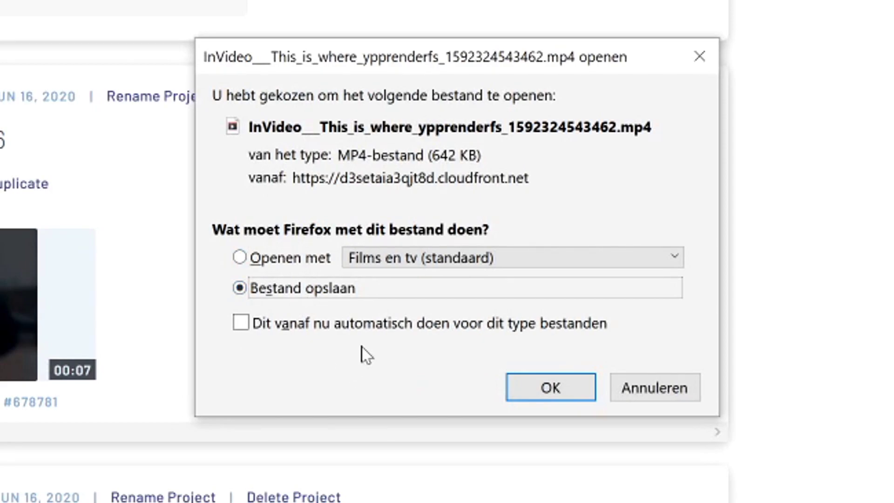